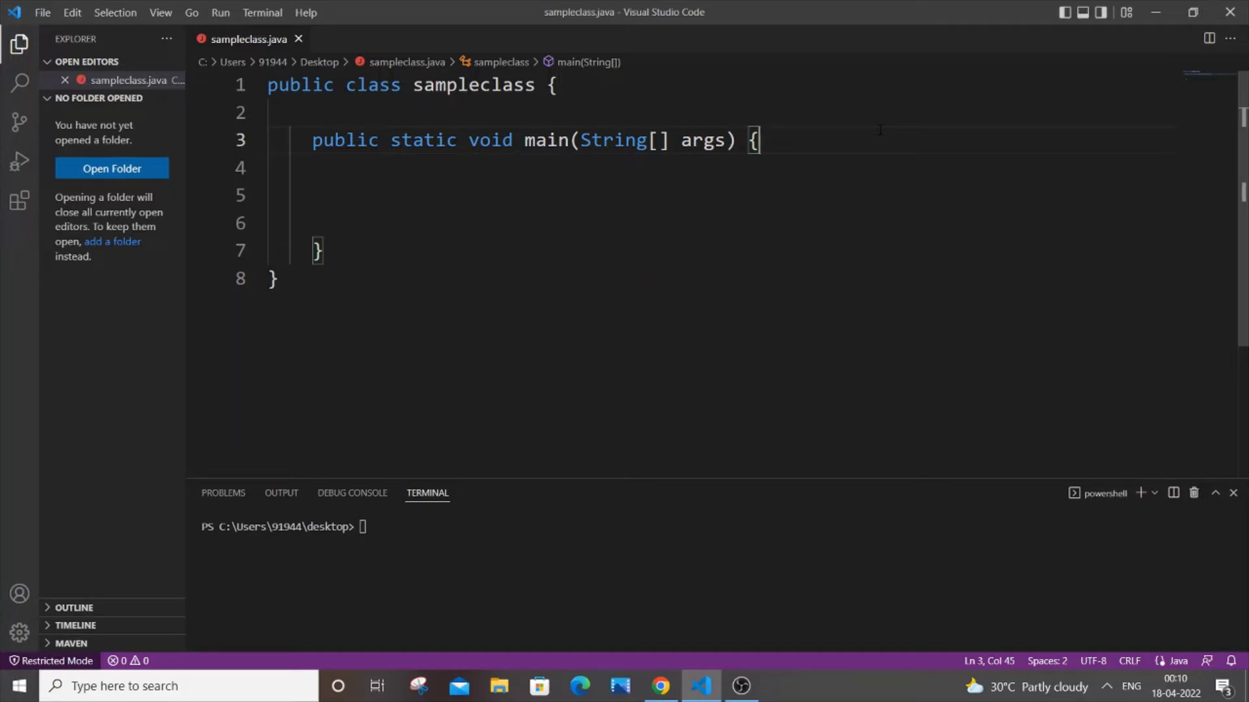
In main, declare int i=12 and String str=String.valueOf(i), then begin a new line
key(Return)
key(Return)
text(int )
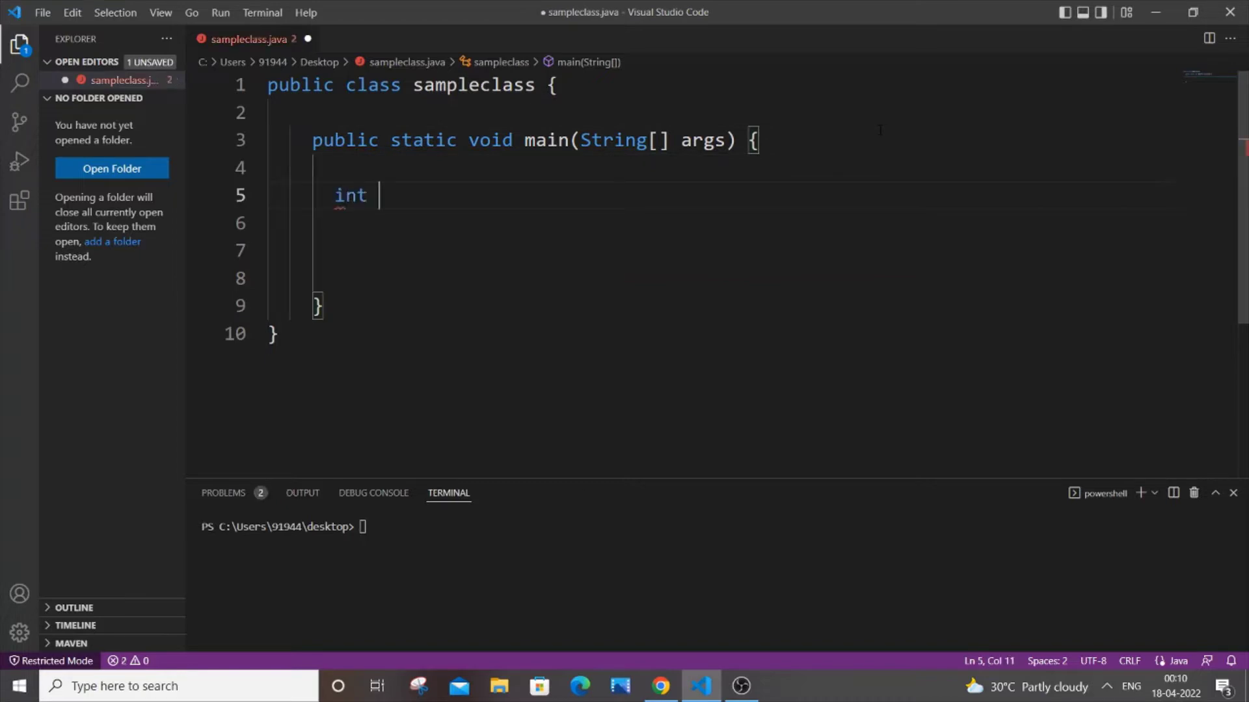
text(i)
text(=12;)
key(Return)
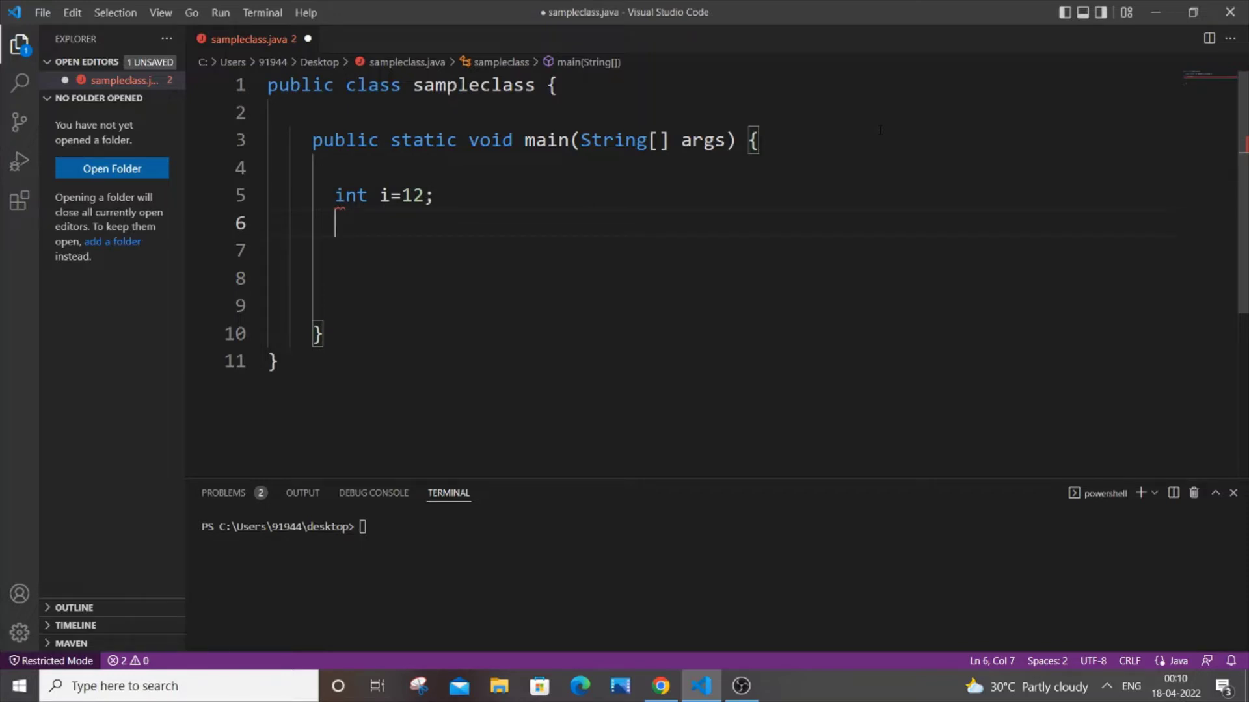
text(St)
text(ring str)
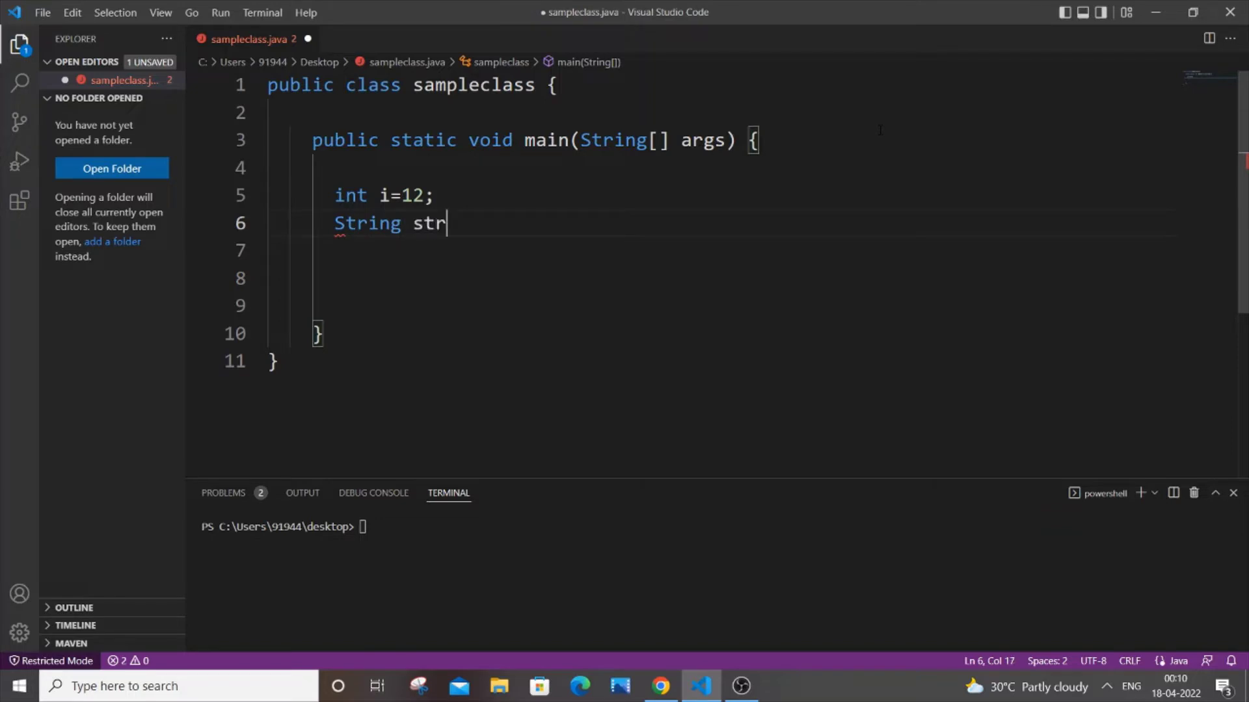
text(=)
text(String.)
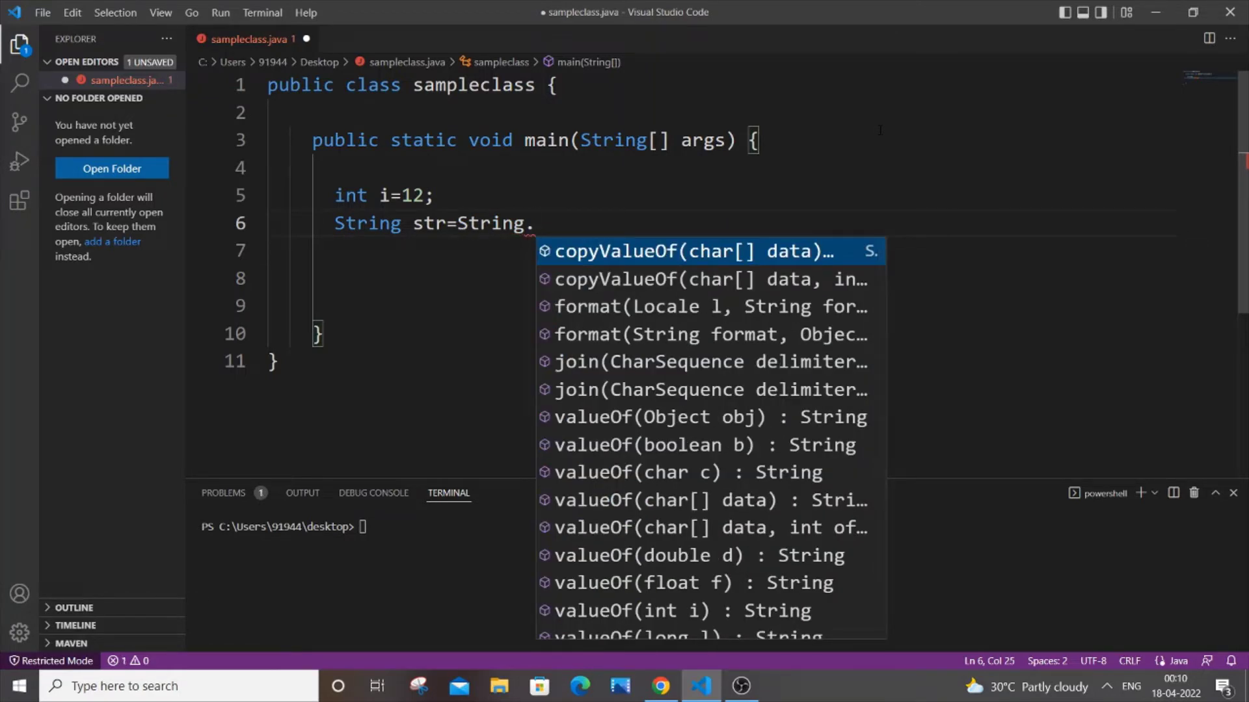
text(valu)
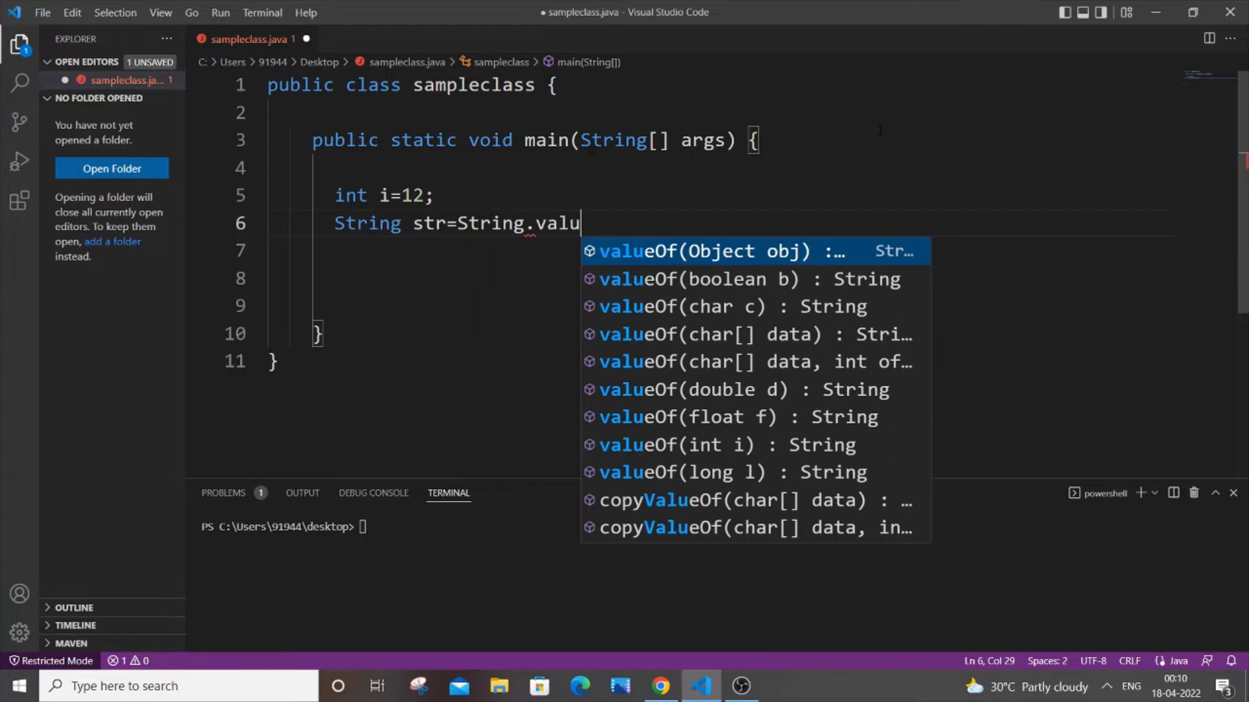
key(Return)
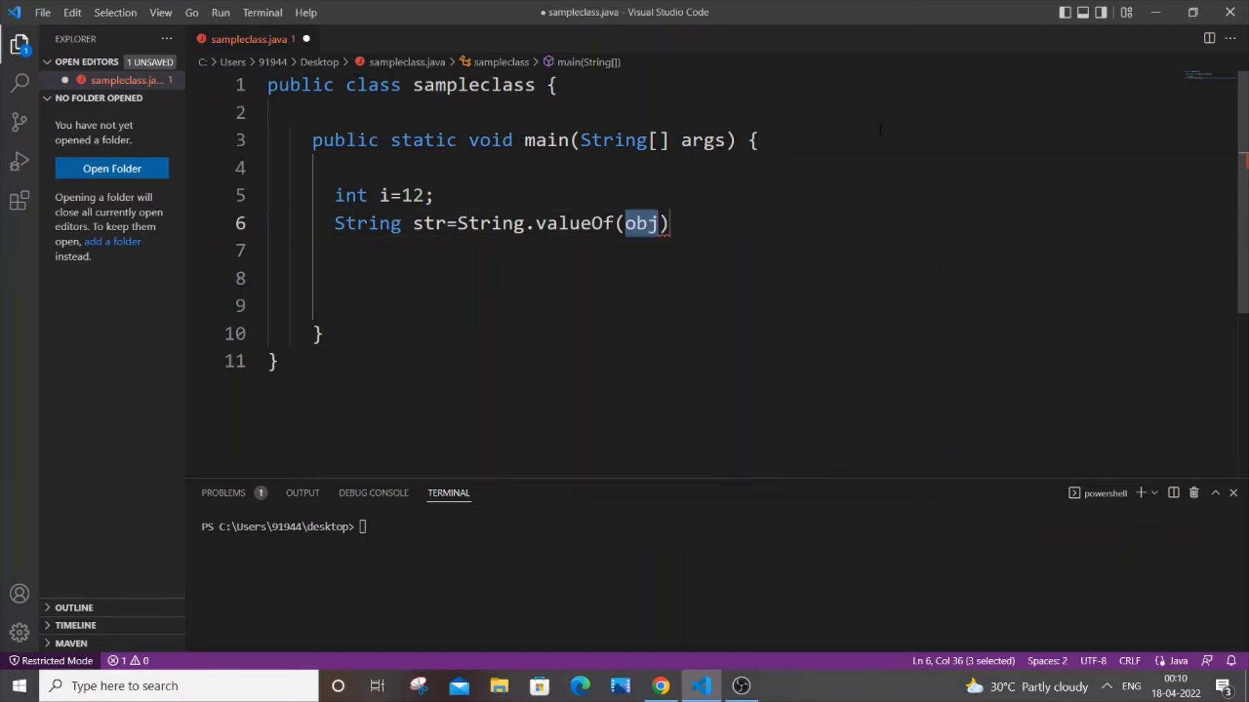
key(BackSpace)
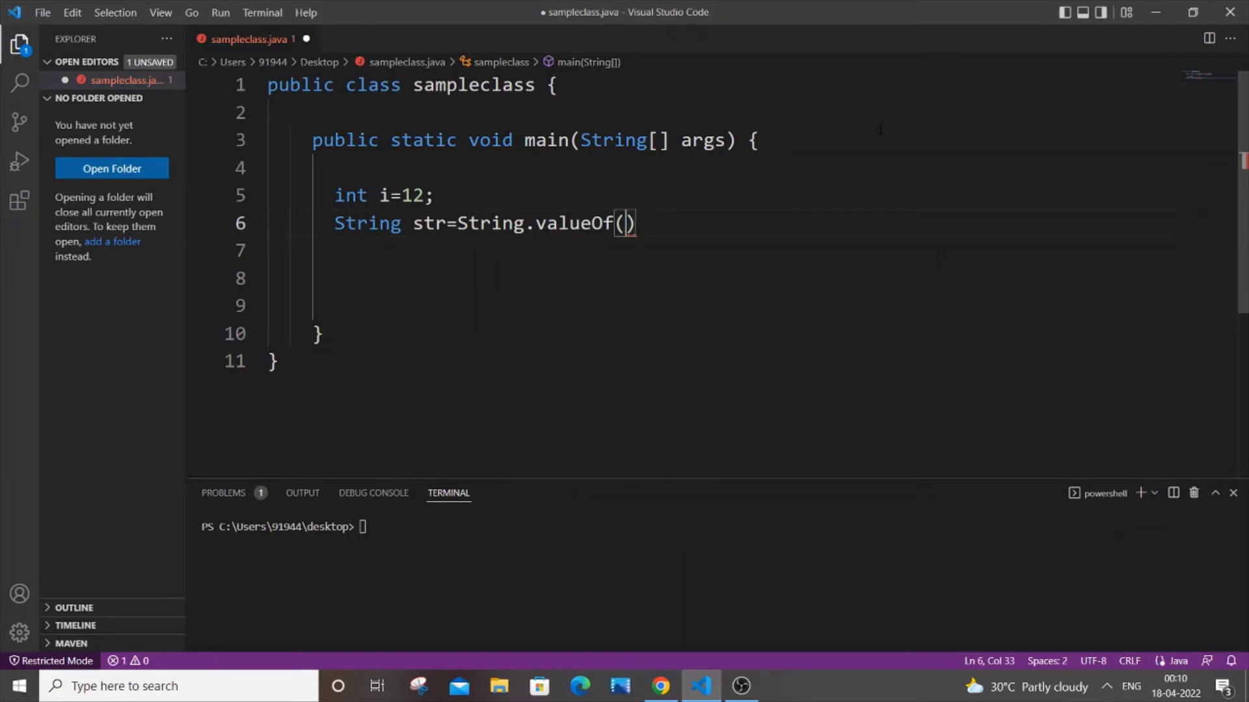
text(i)
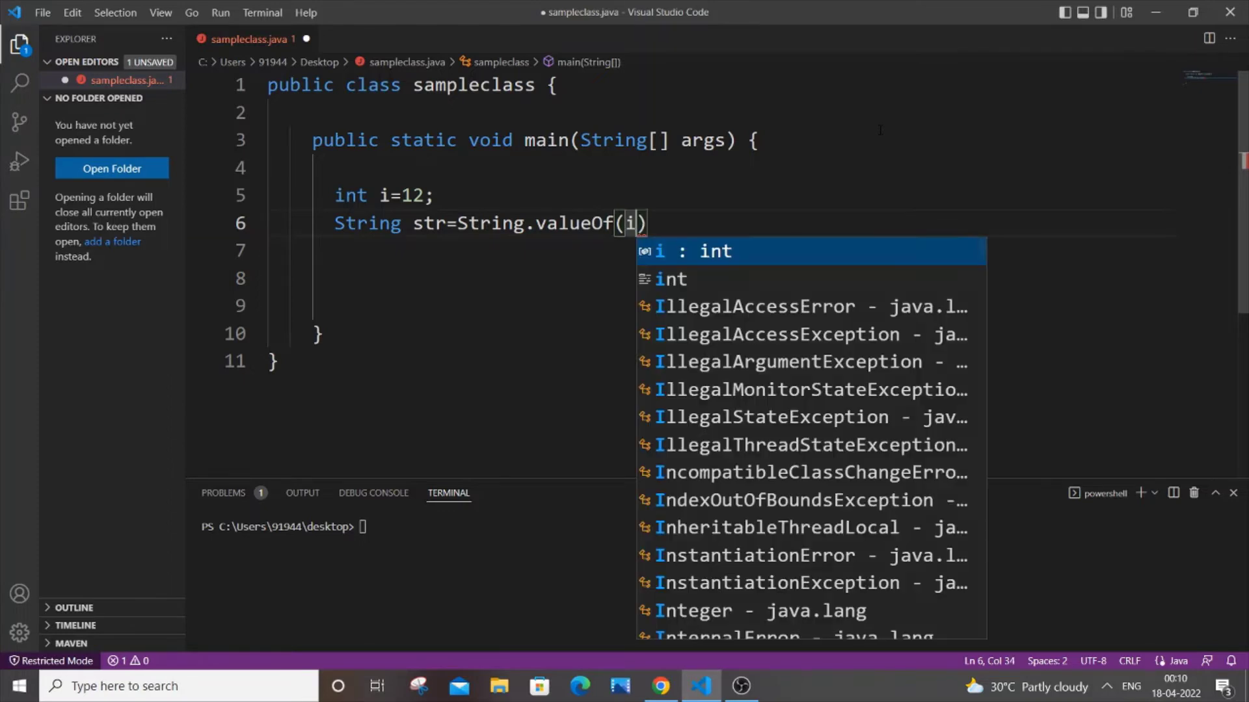
key(Escape)
text(;)
key(Return)
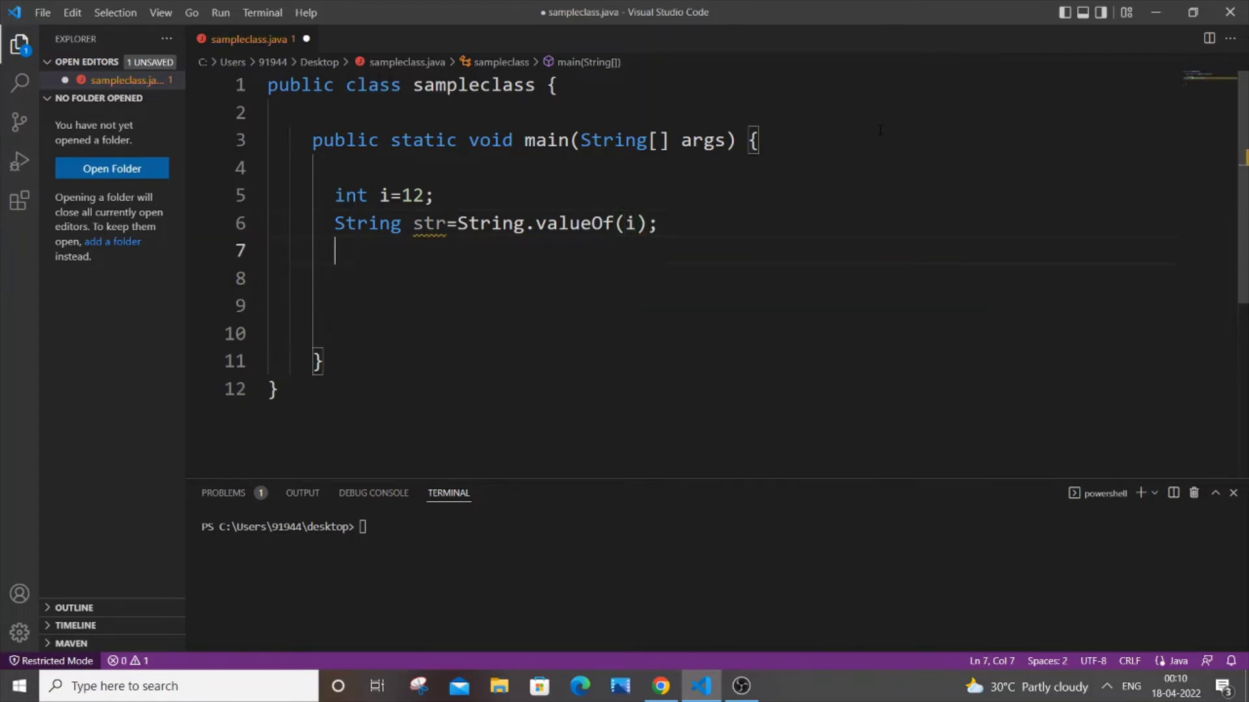
text(Sys)
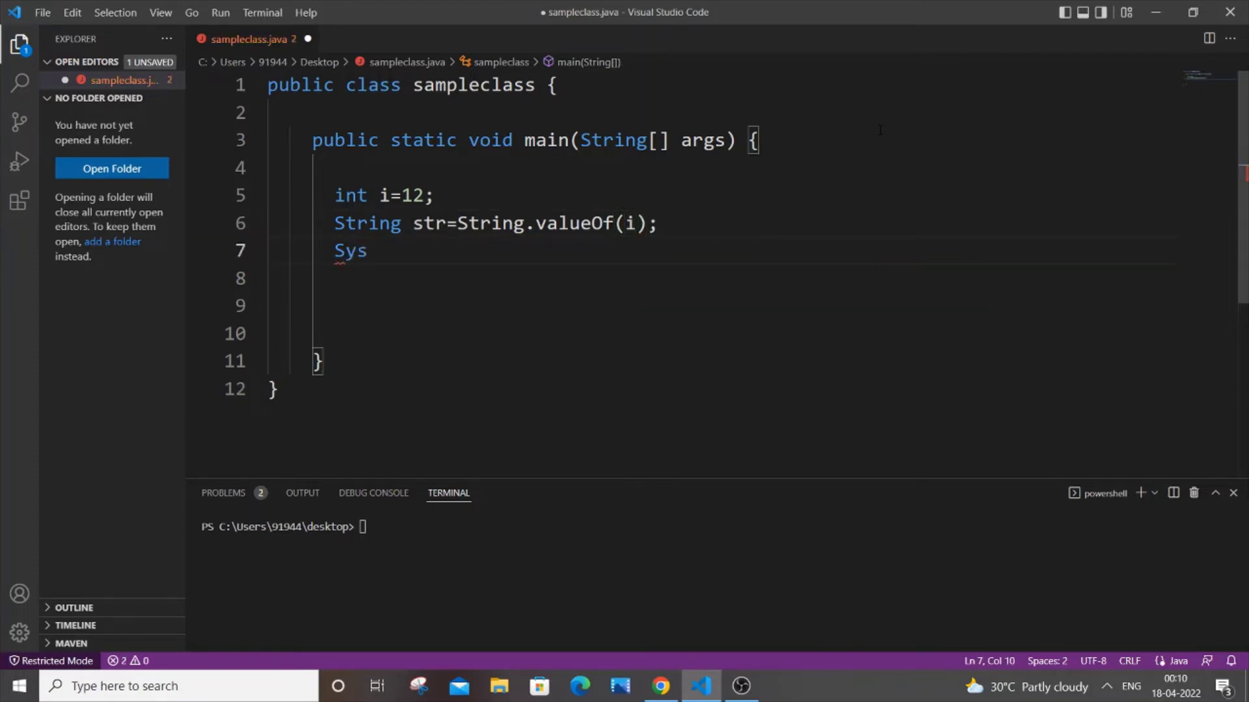
text(t)
text(em.out.print)
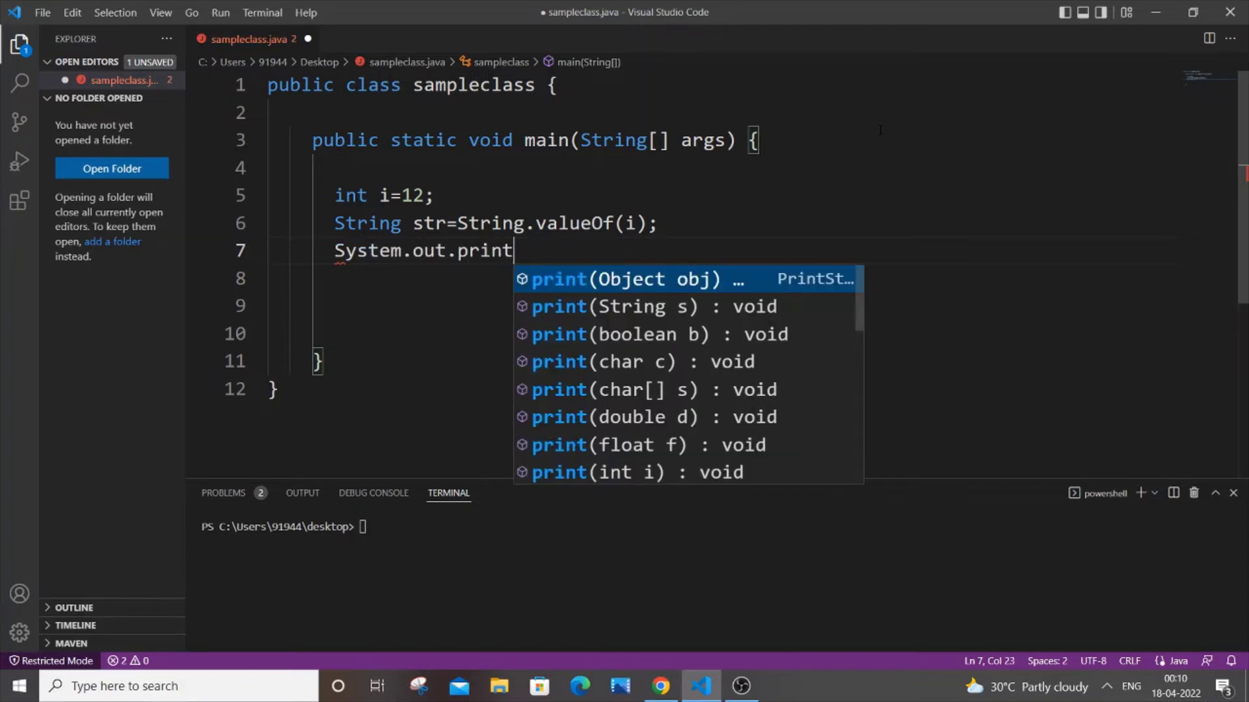
text((str)
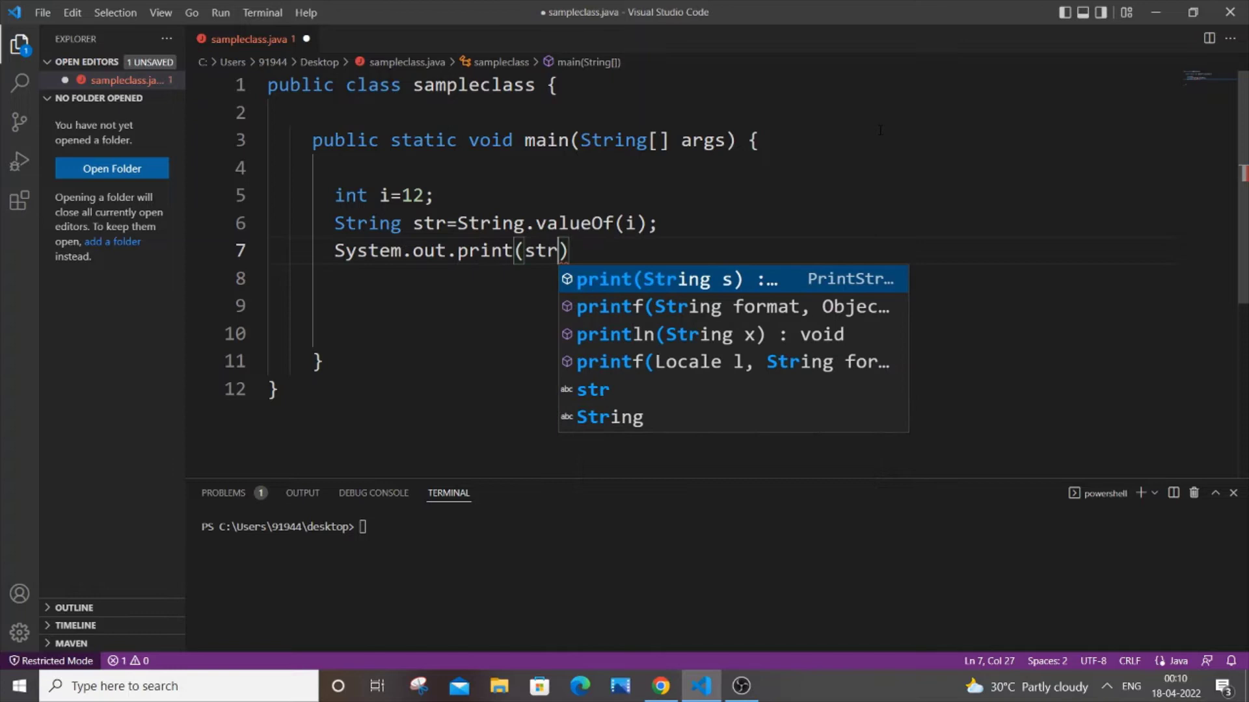
text();)
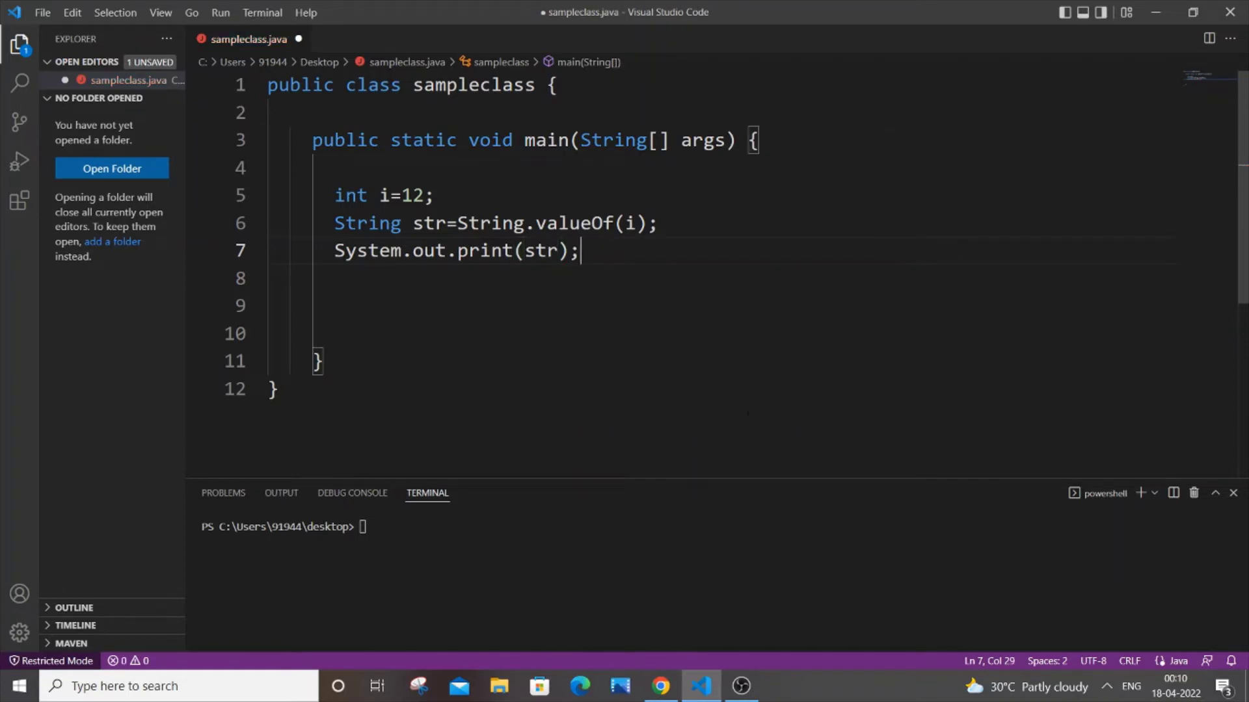
Finish the System.out.print(str); line and move focus to the terminal
click(391, 524)
Save, compile sampleclass.java with javac, and run java sampleclass to print 12
key(ctrl+s)
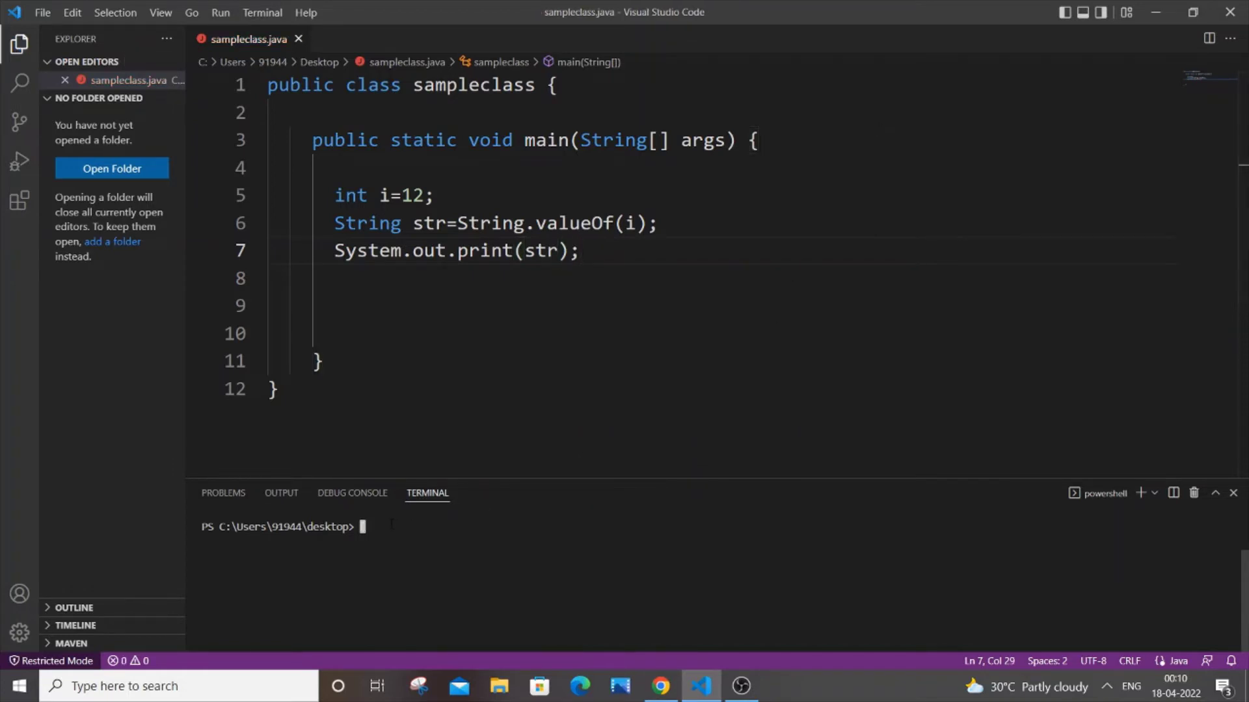
text(javac sampleclass.java)
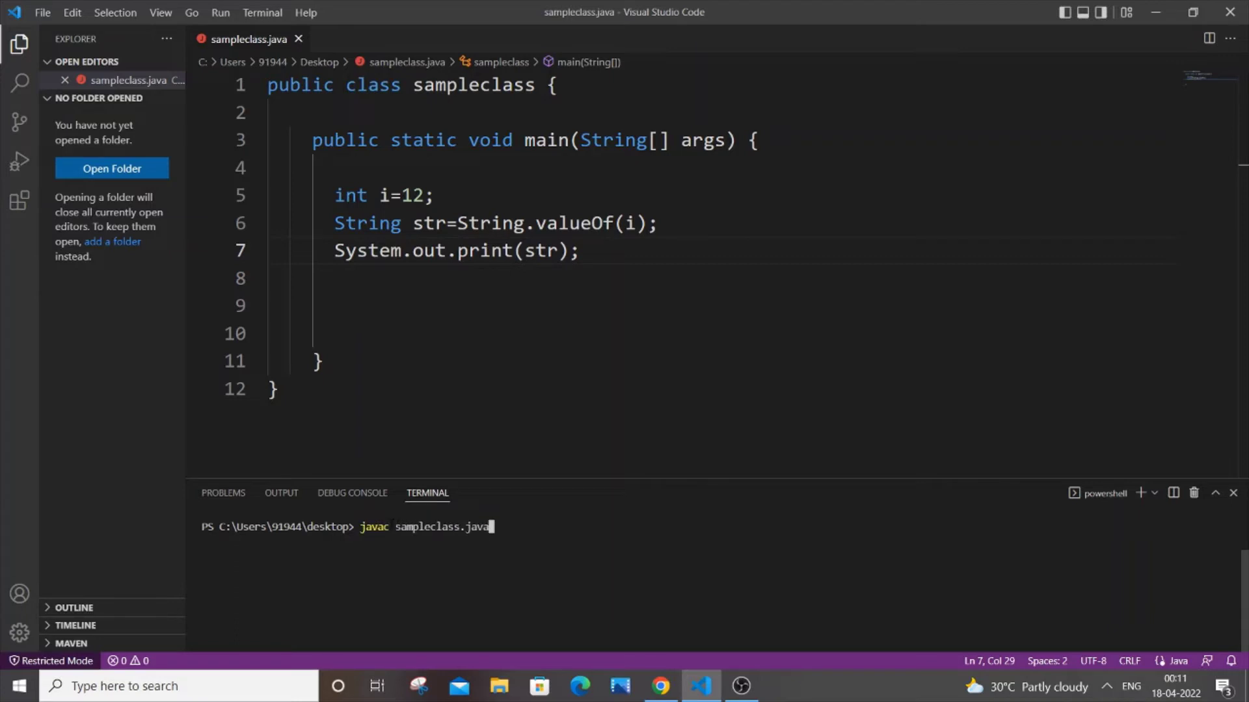
key(Return)
key(Up)
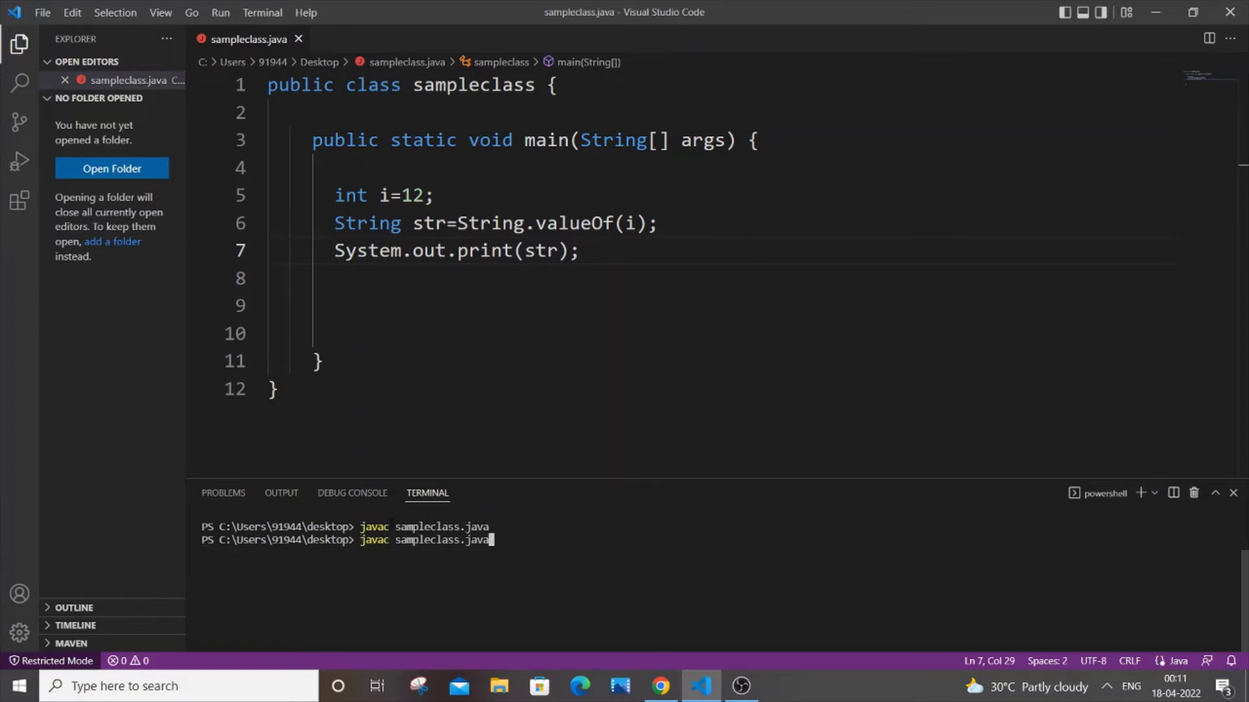
key(Up)
key(Up)
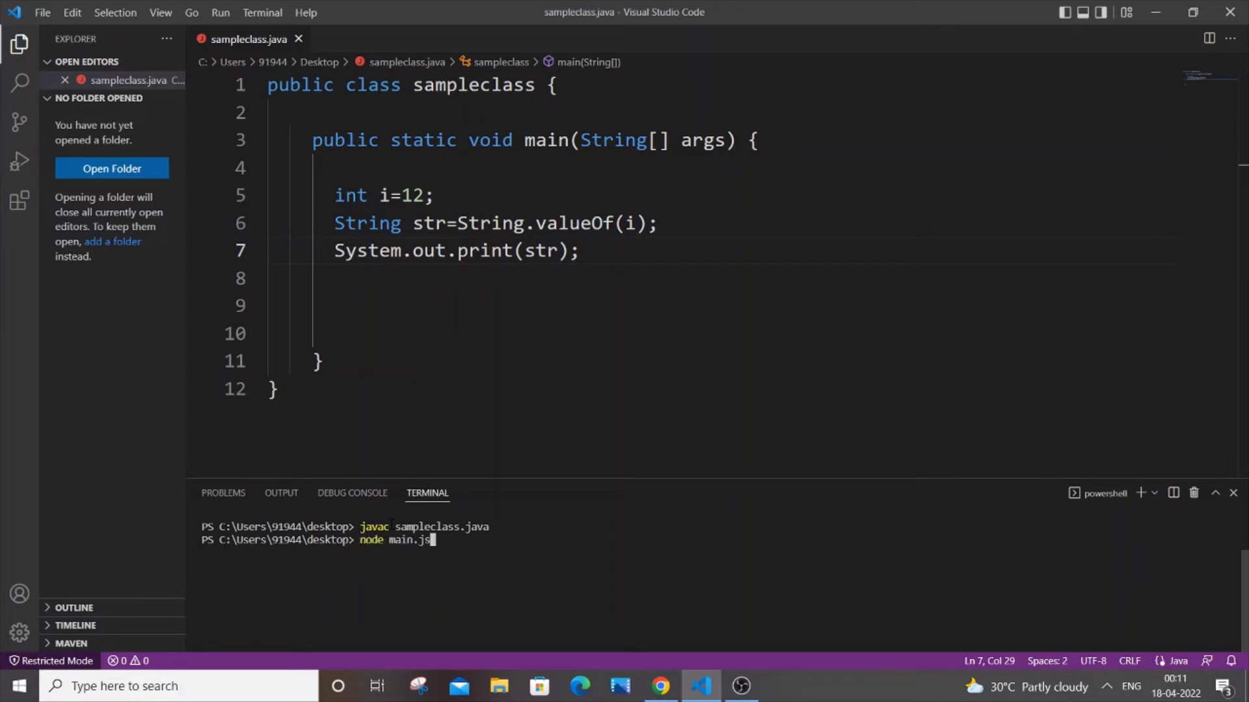
key(Up)
key(Return)
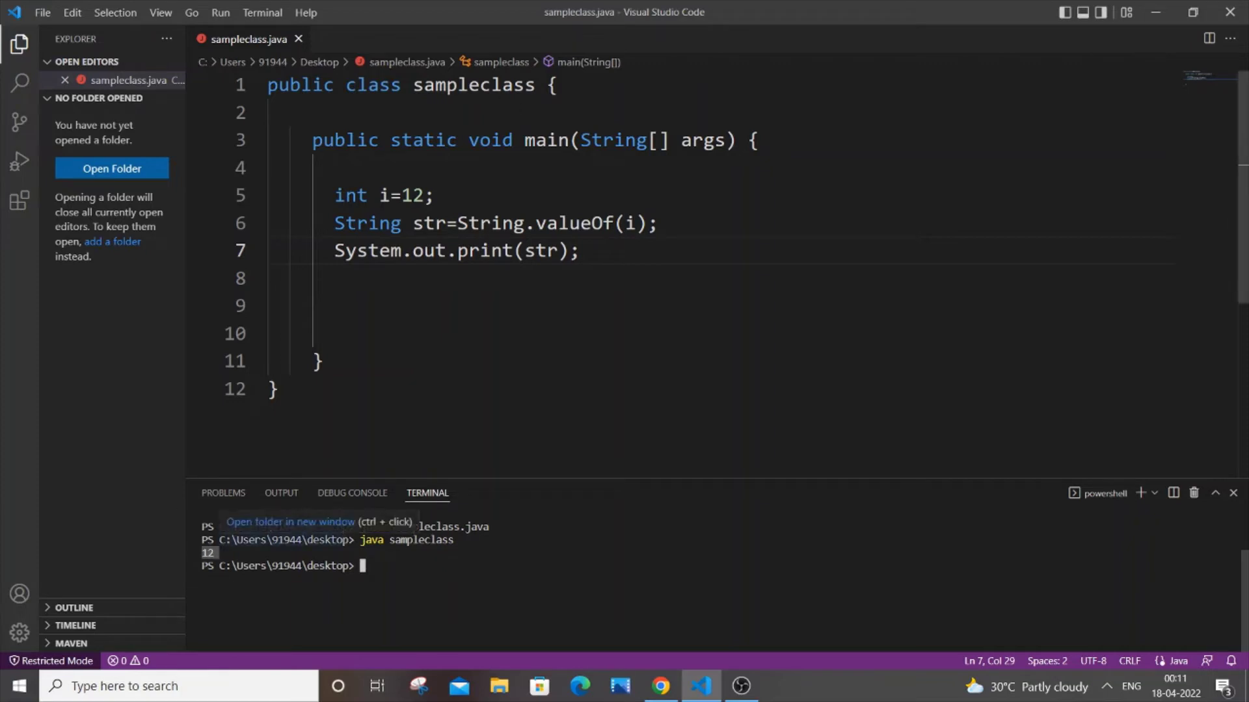
mouse_move(282, 539)
key(ctrl+1)
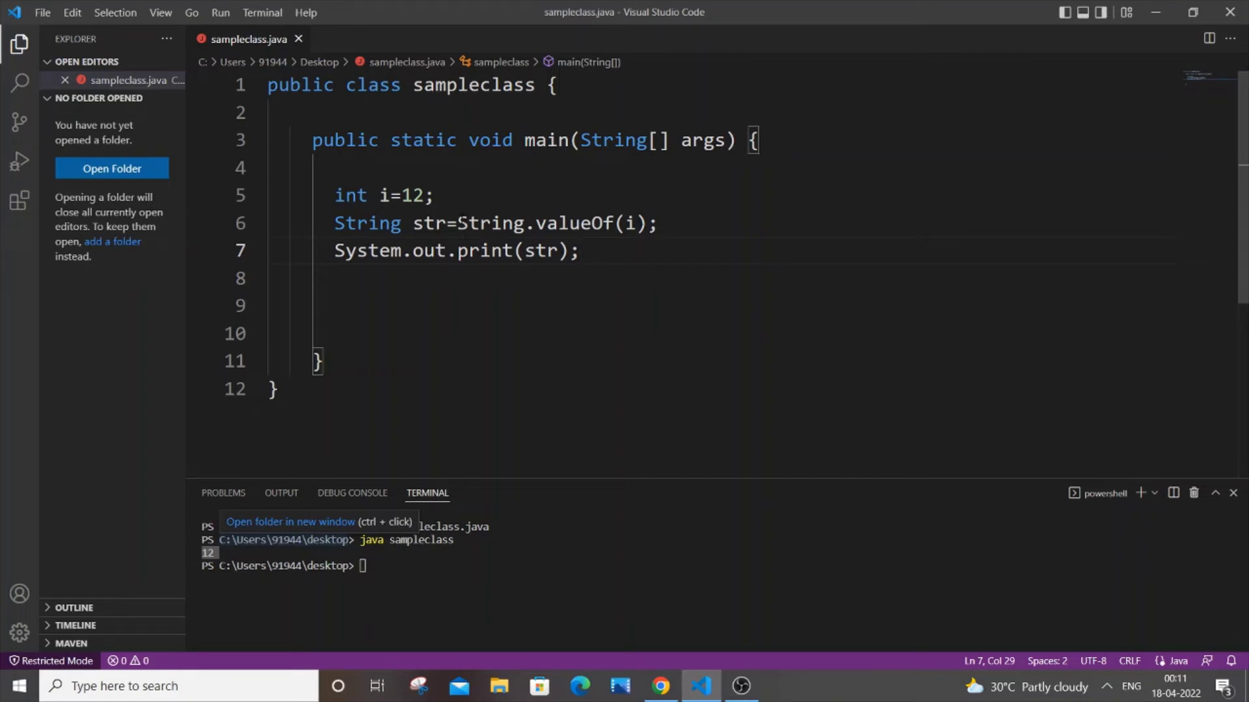
Replace String.valueOf(i) on line 6 with Integer.toString(i)
drag(456, 223, 649, 224)
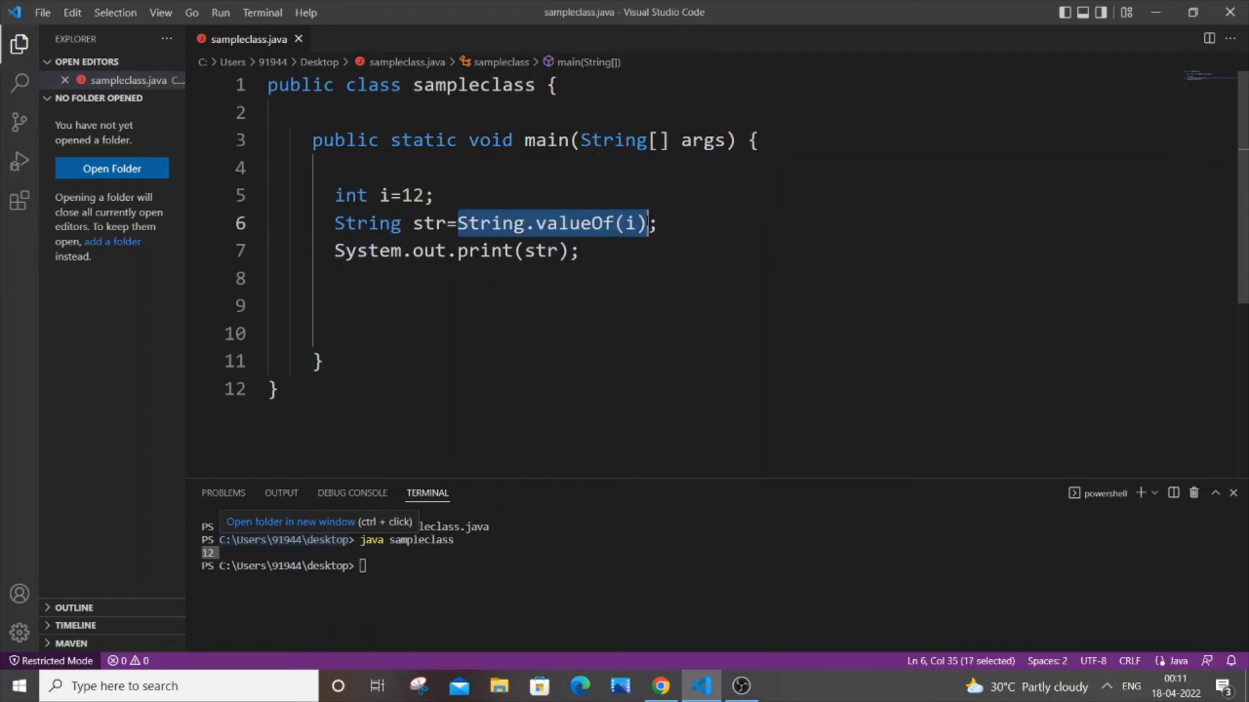
key(BackSpace)
text(I)
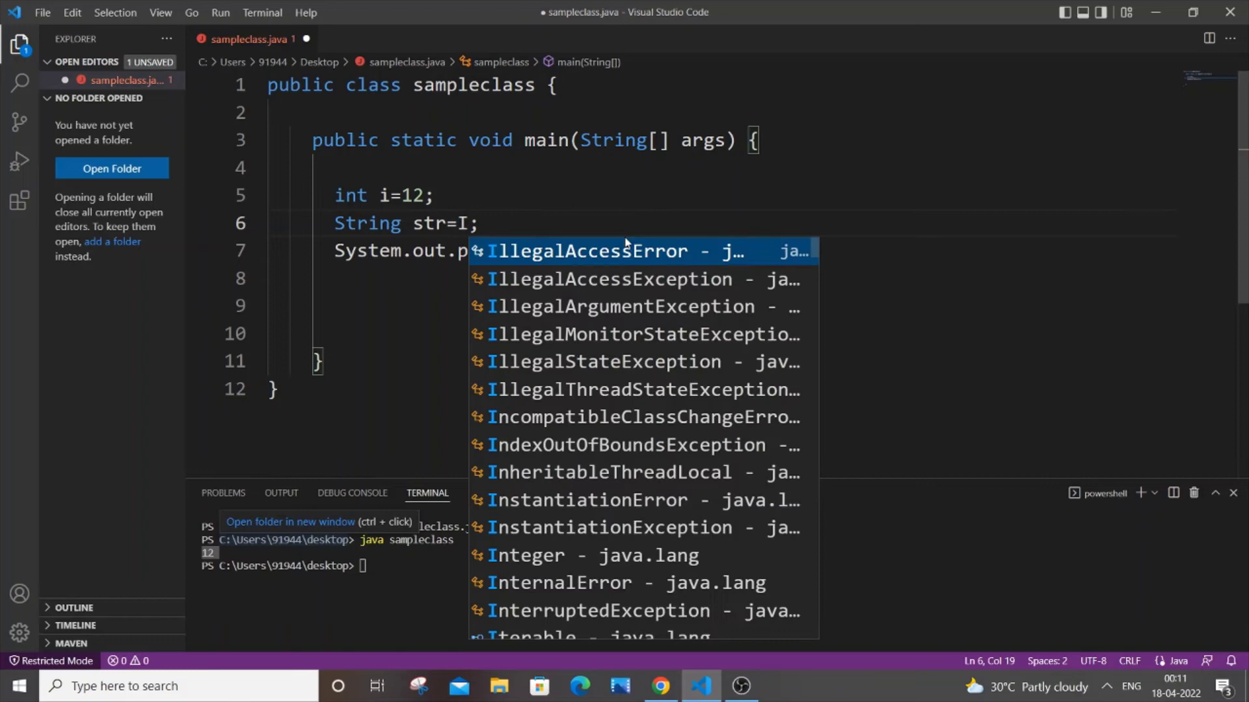
text(nteger)
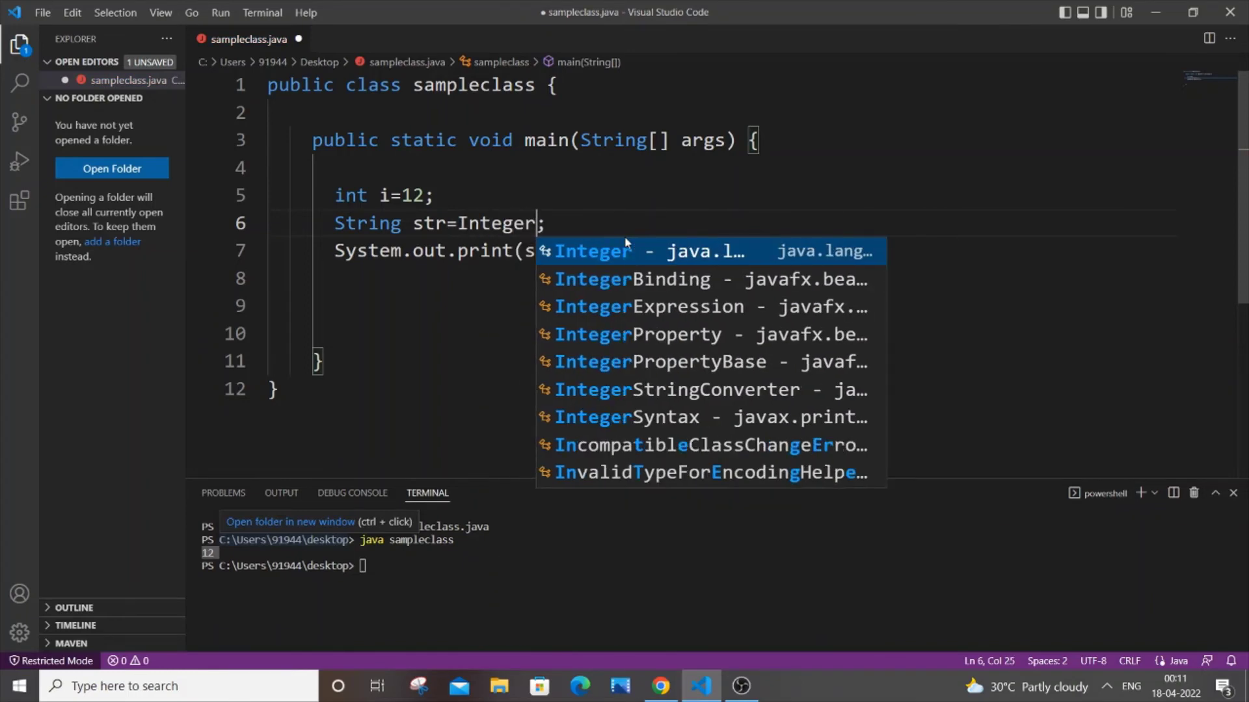
text(.)
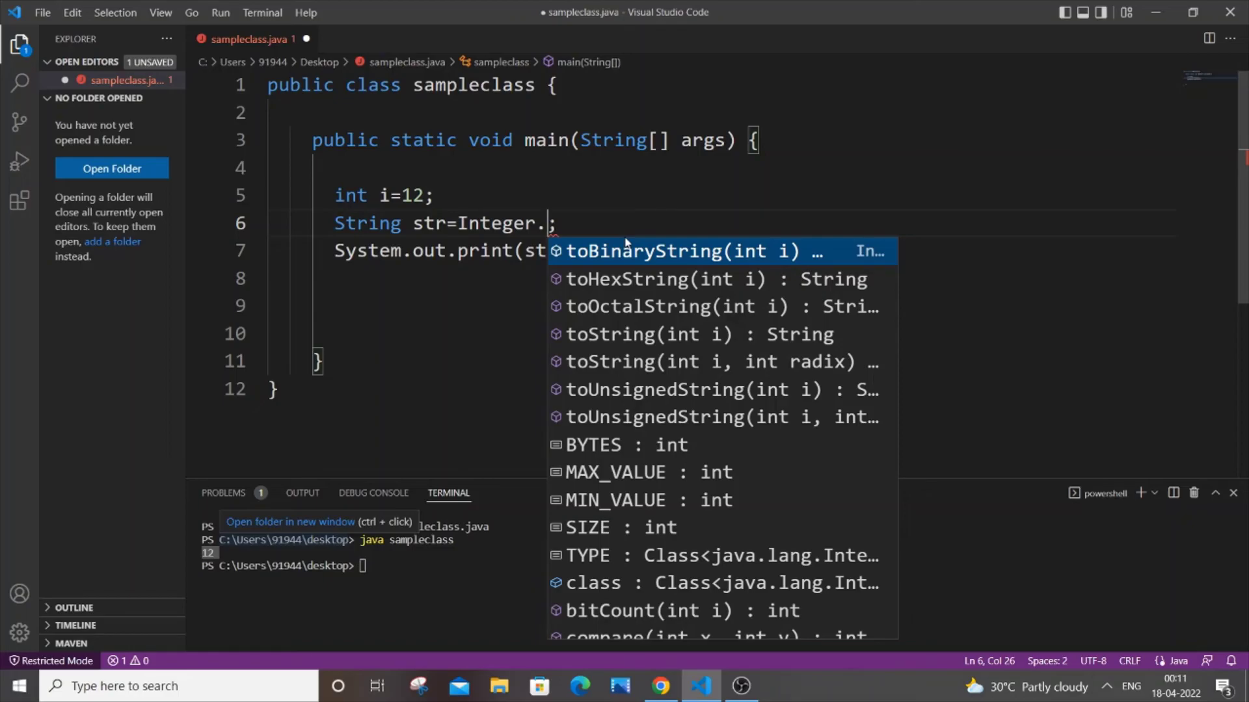
key(Down)
key(Down)
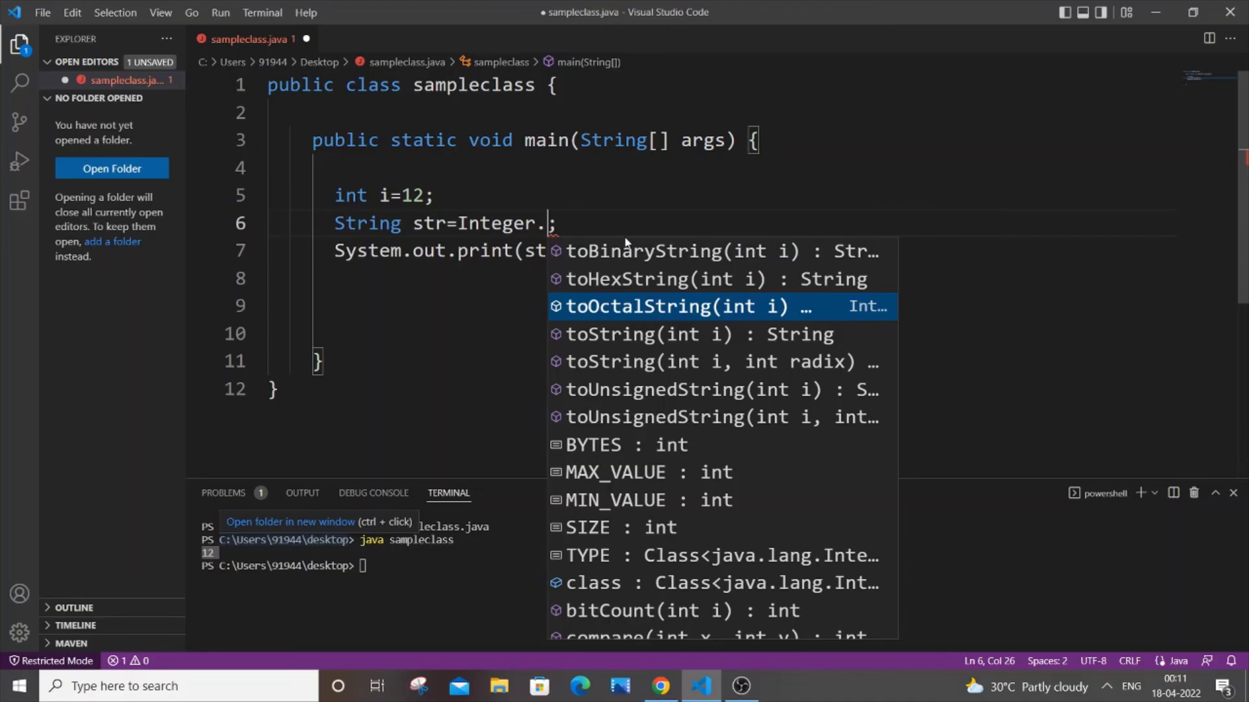
key(Down)
key(Return)
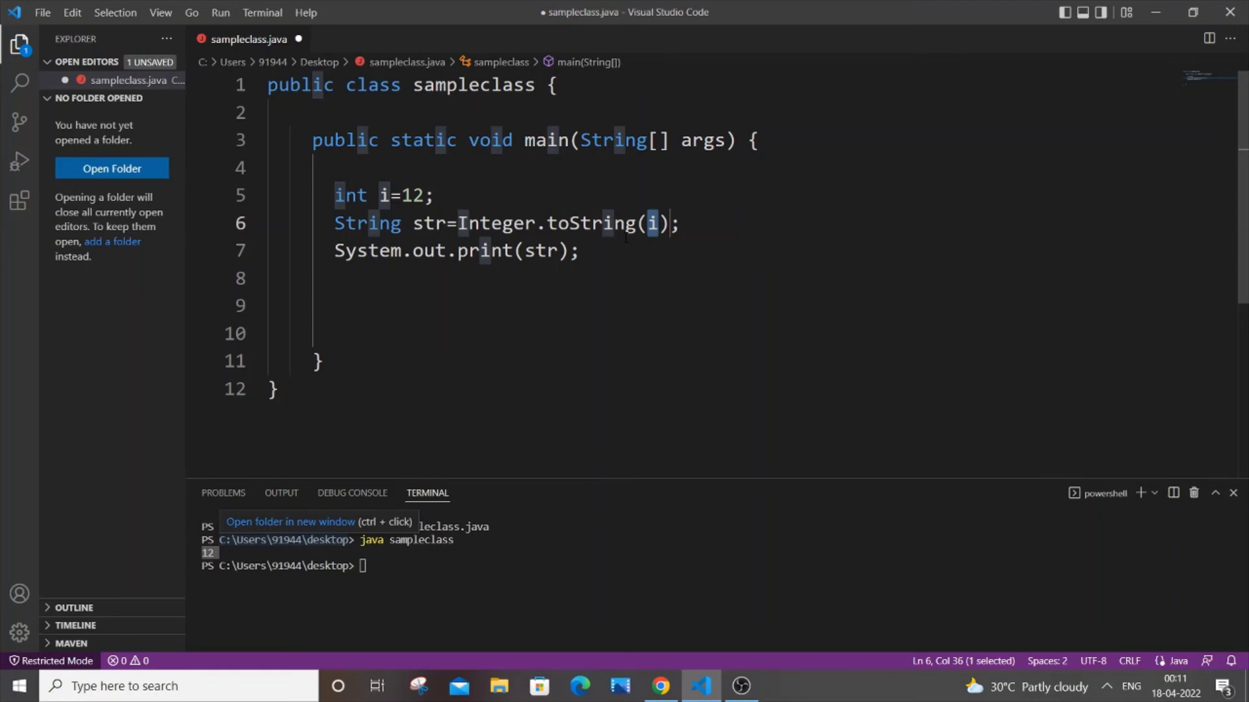
key(End)
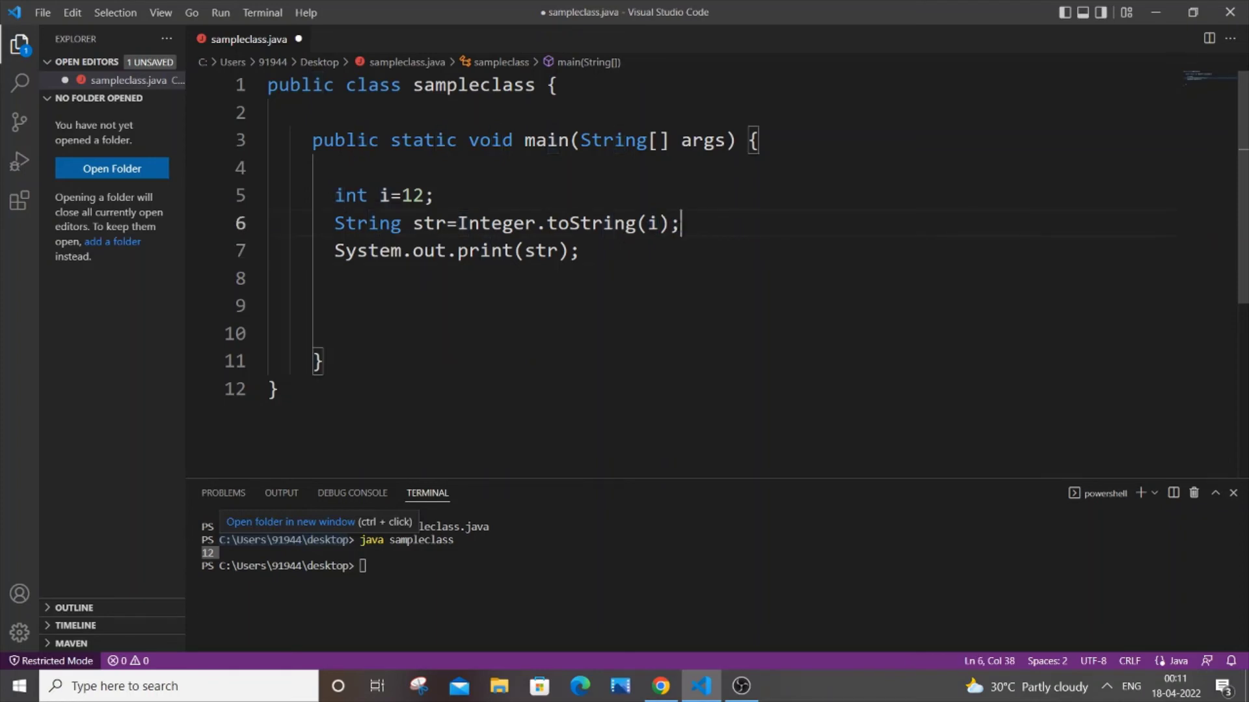
Save, then rerun javac sampleclass.java and java sampleclass from command history
key(ctrl+s)
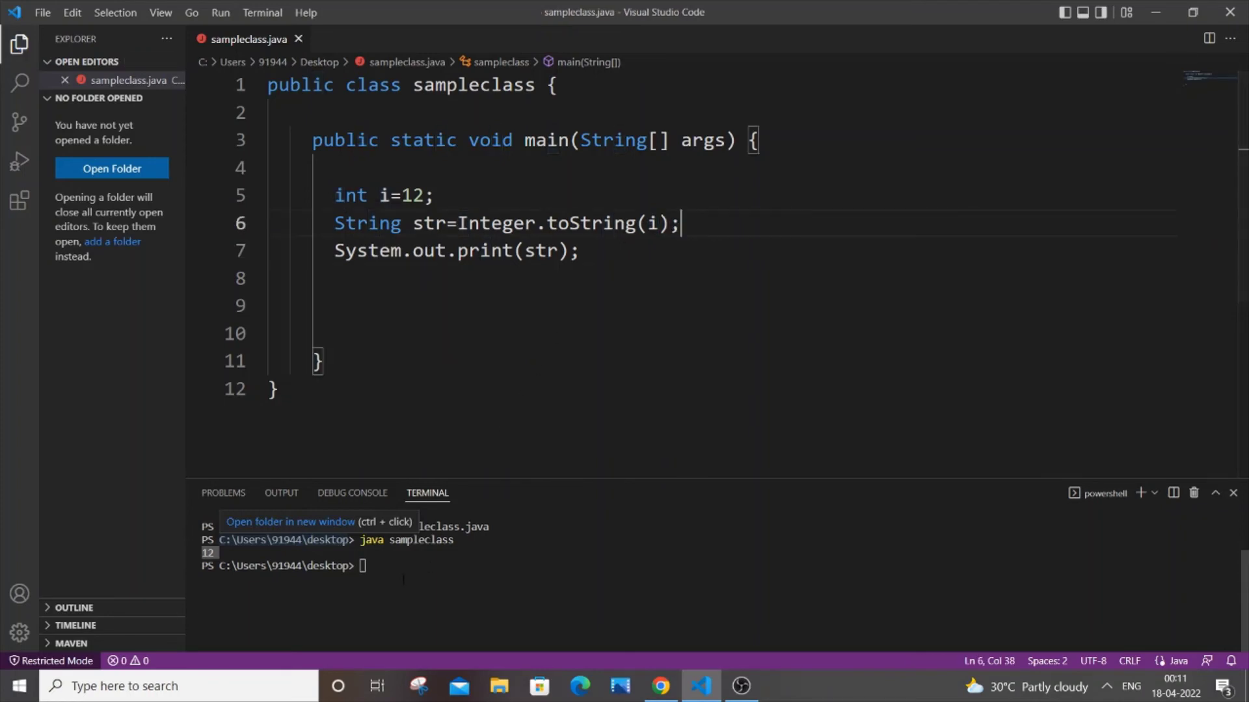
click(403, 579)
key(Up)
key(Up)
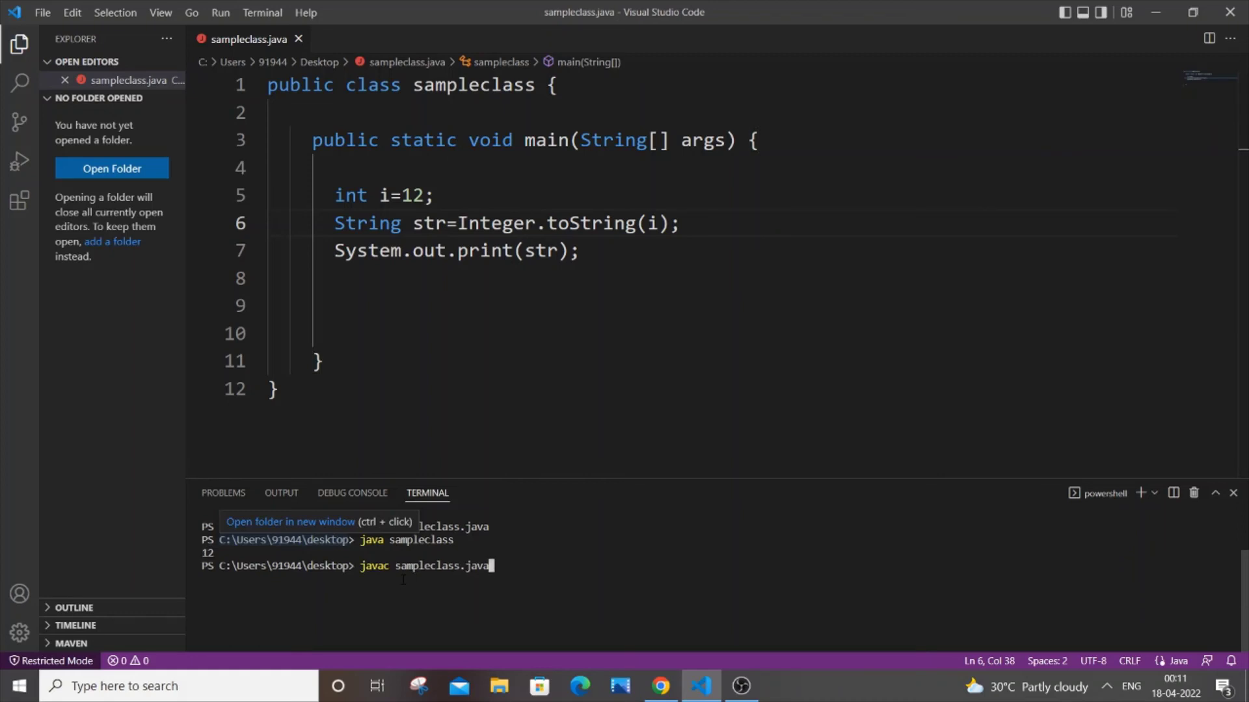
key(Return)
key(Up)
key(Up)
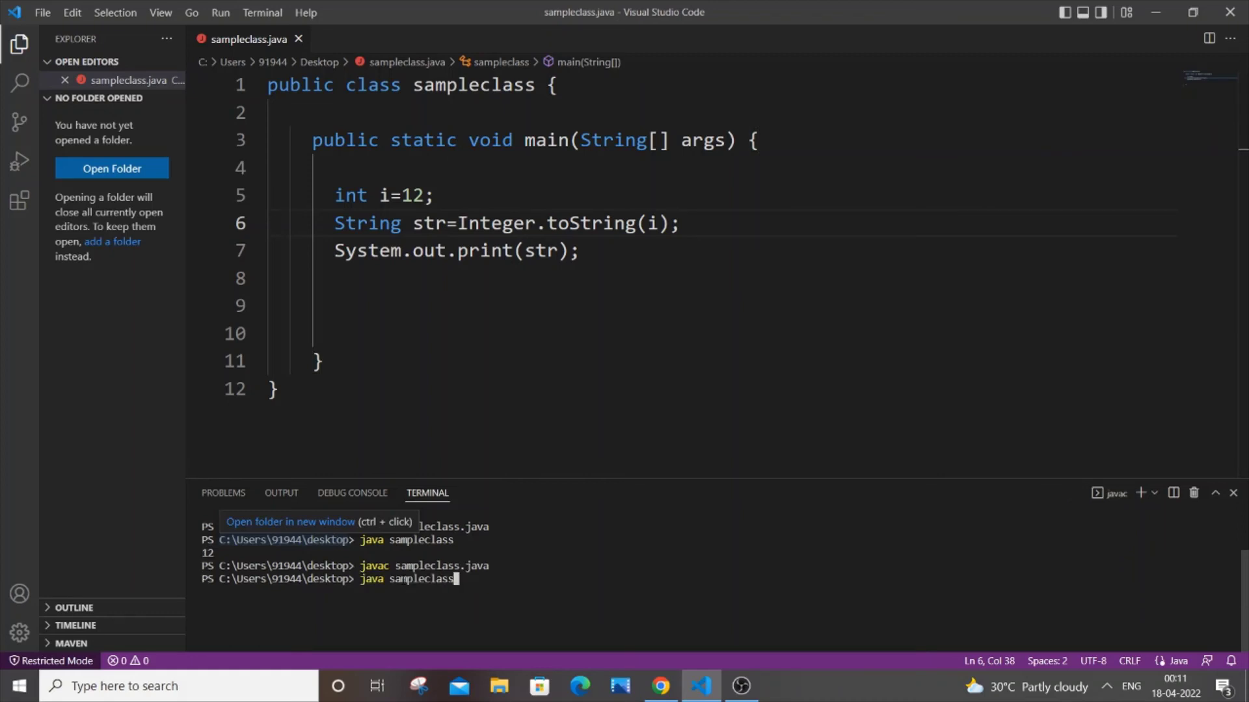
key(Return)
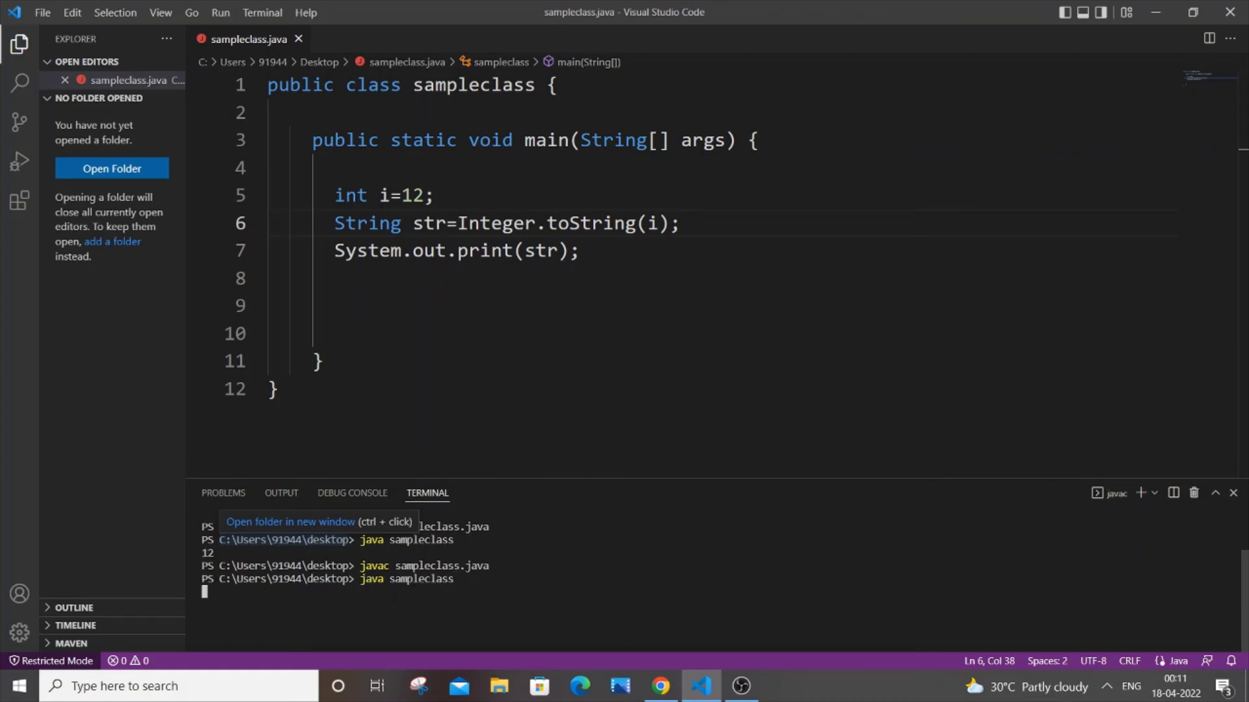